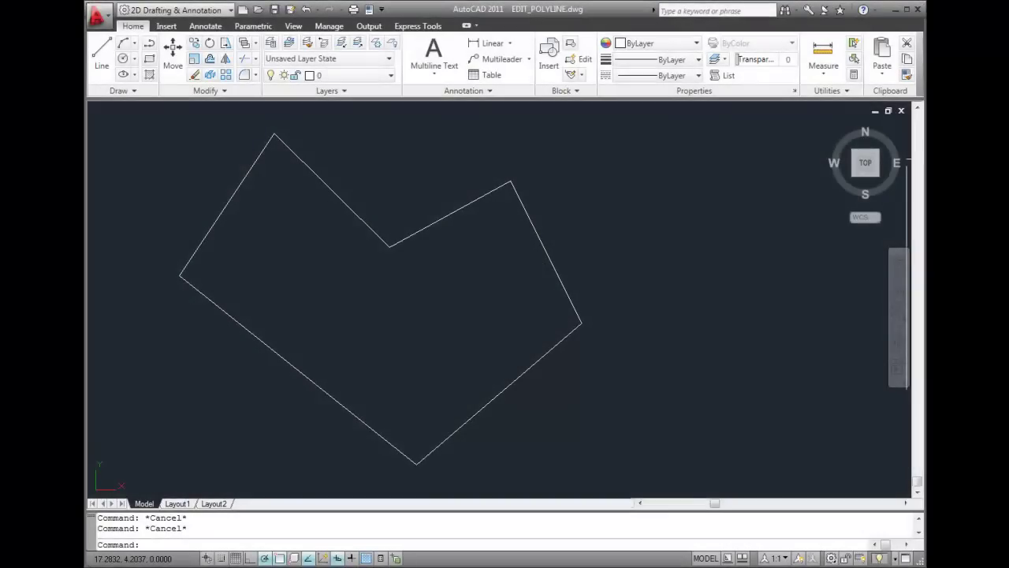
Start PEDIT from the expanded Modify panel and select the closed six-sided polyline.
left_click(223, 92)
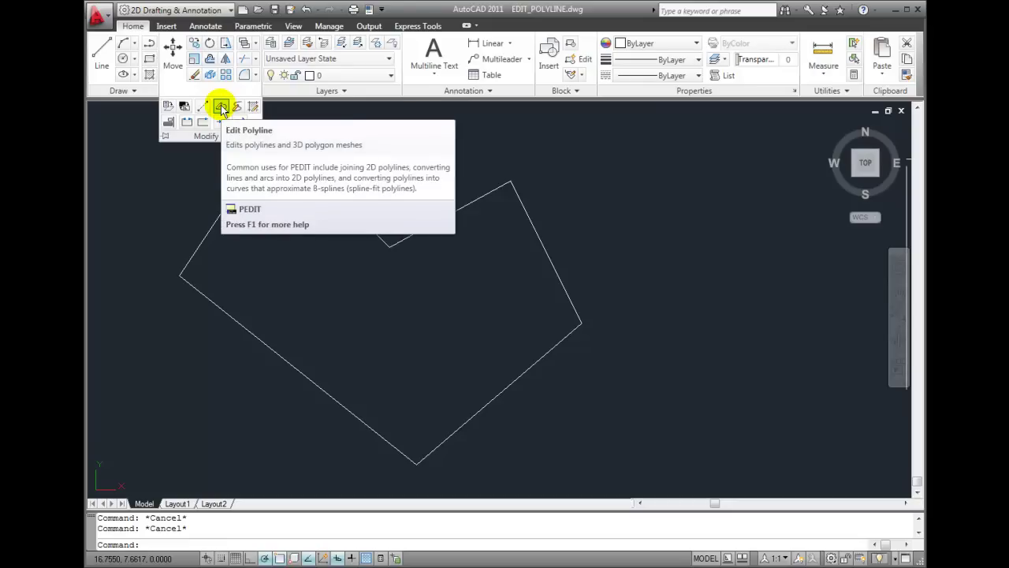
left_click(221, 108)
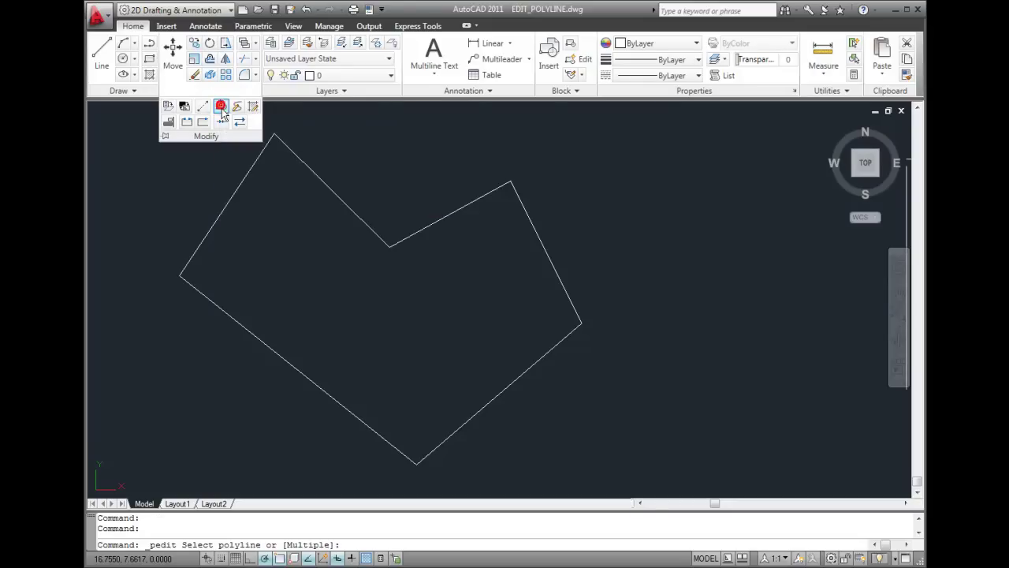
left_click(321, 185)
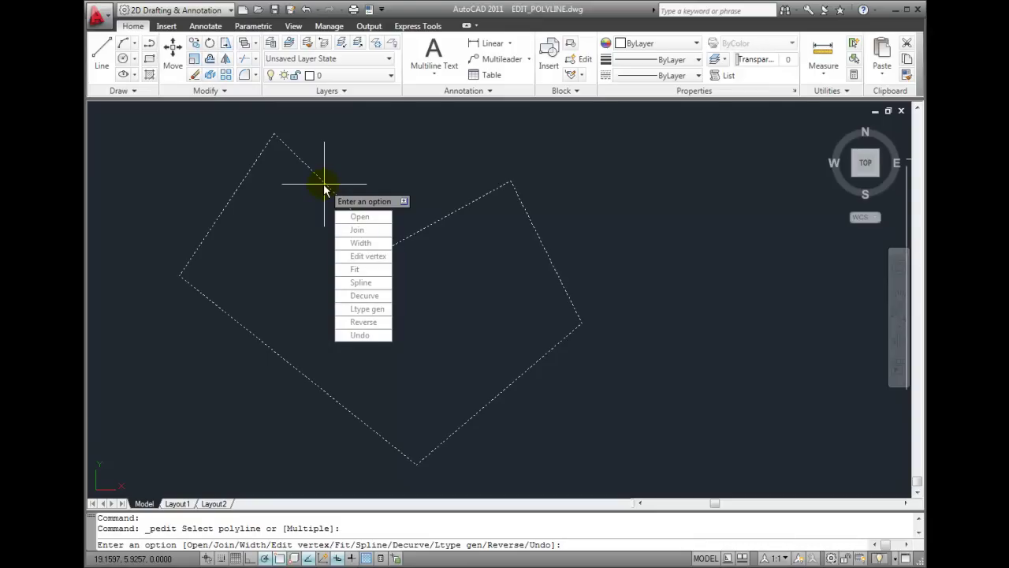
Enter vertex editing and step the X marker through the vertices back to the left vertex.
left_click(371, 256)
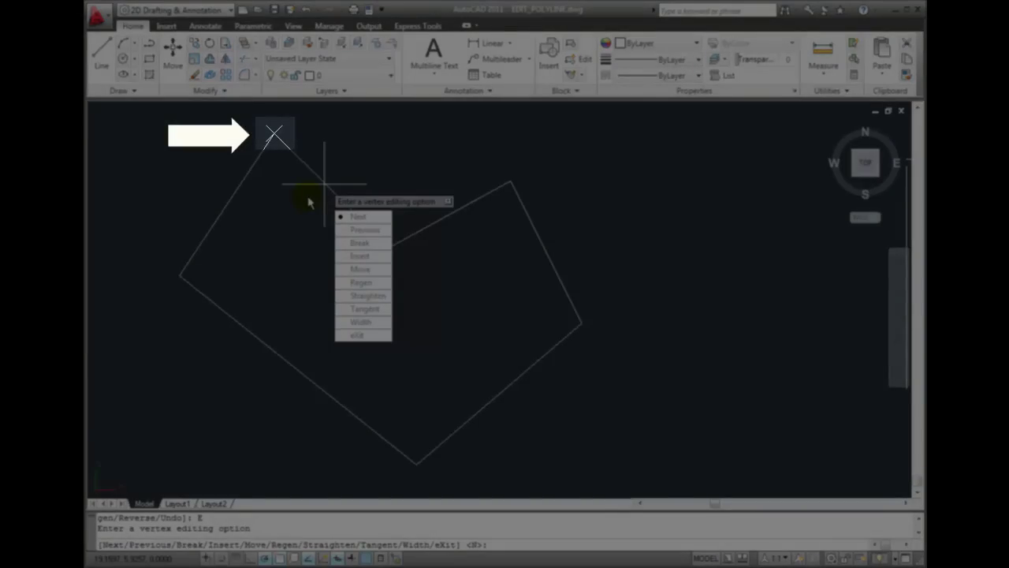
key("Return")
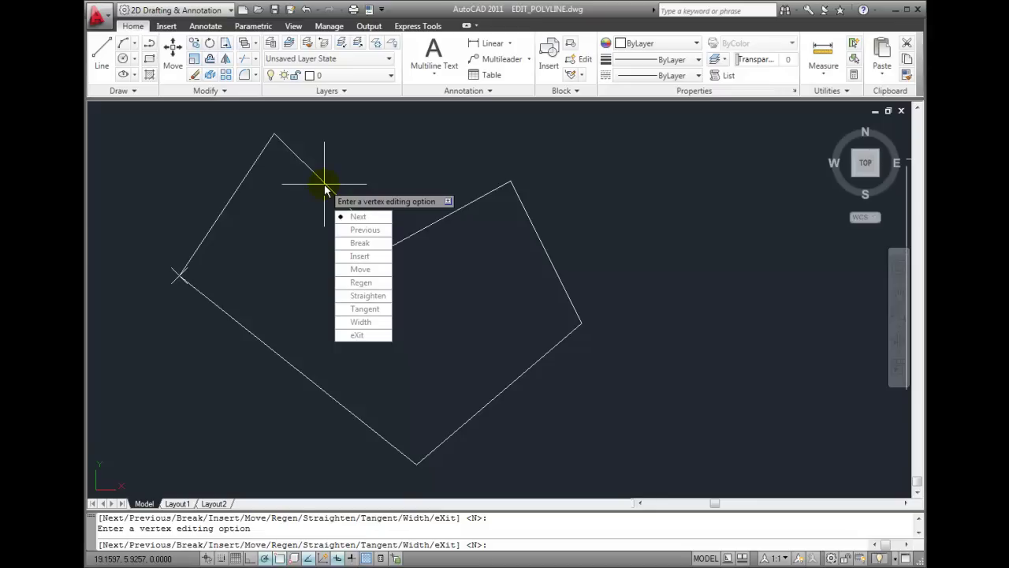
key("Return")
key("Return")
key("Return")
key("Down")
key("Return")
key("Return")
key("Return")
left_click(358, 216)
left_click(352, 229)
key("Return")
Insert a vertex below the left corner, then move it inward to form a notch.
left_click(376, 262)
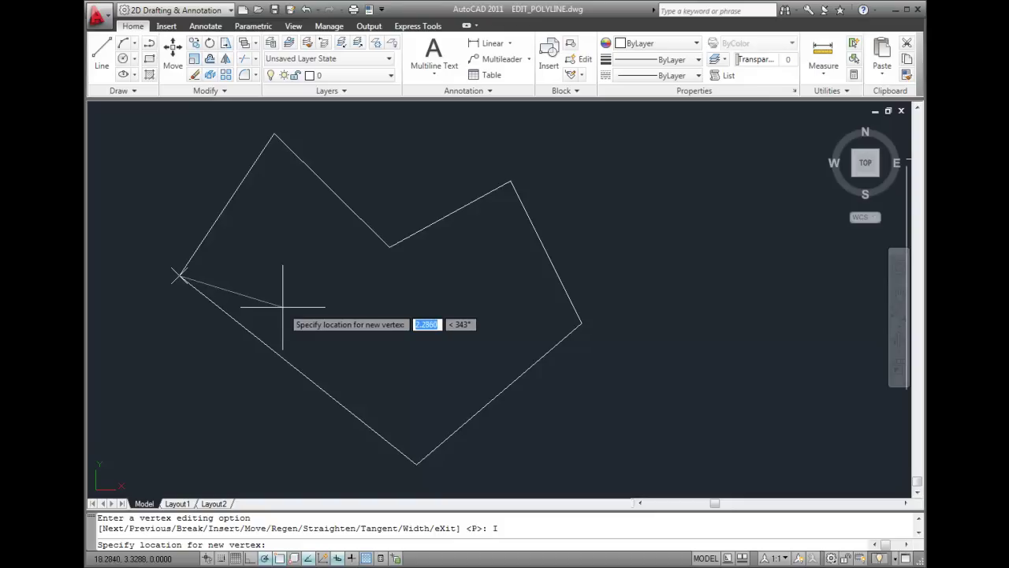
left_click(238, 384)
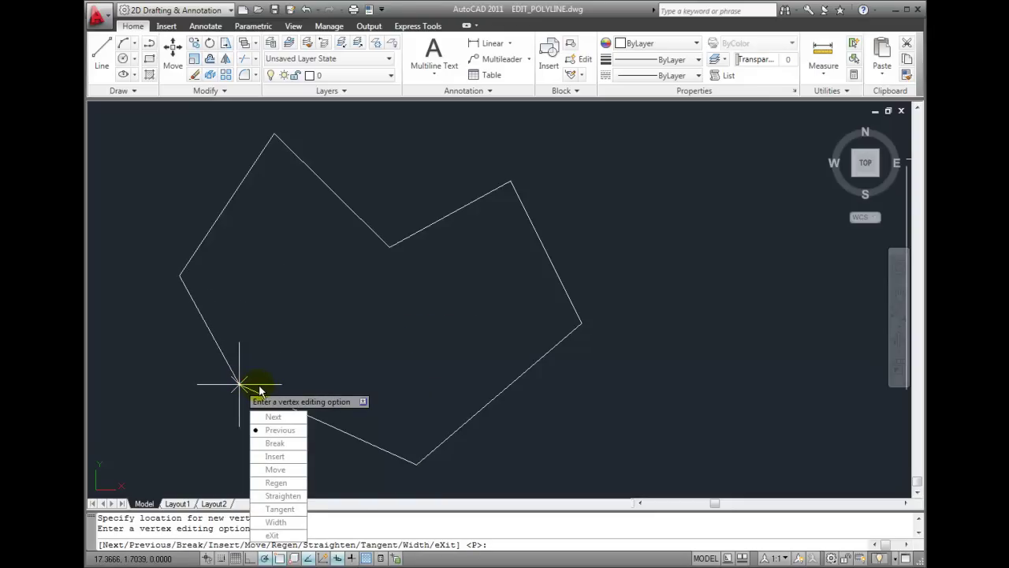
left_click(290, 472)
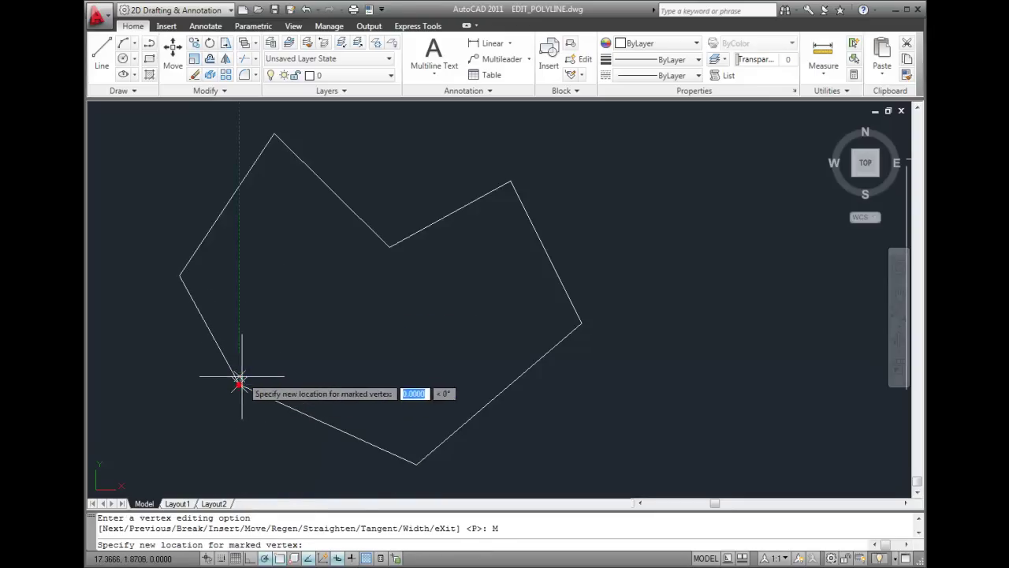
left_click(289, 317)
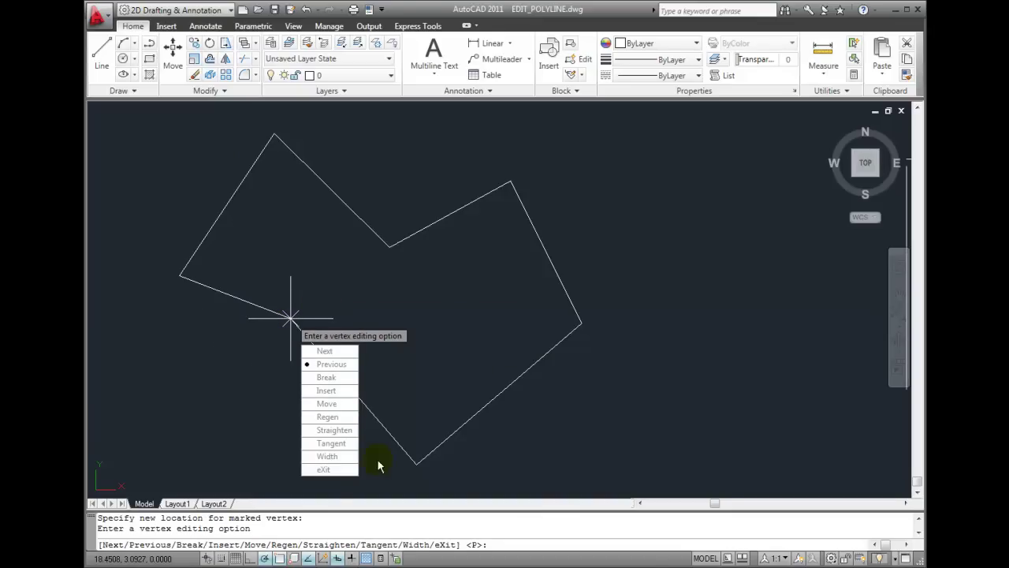
Leave vertex editing and give the whole polyline a uniform width of .05.
left_click(343, 471)
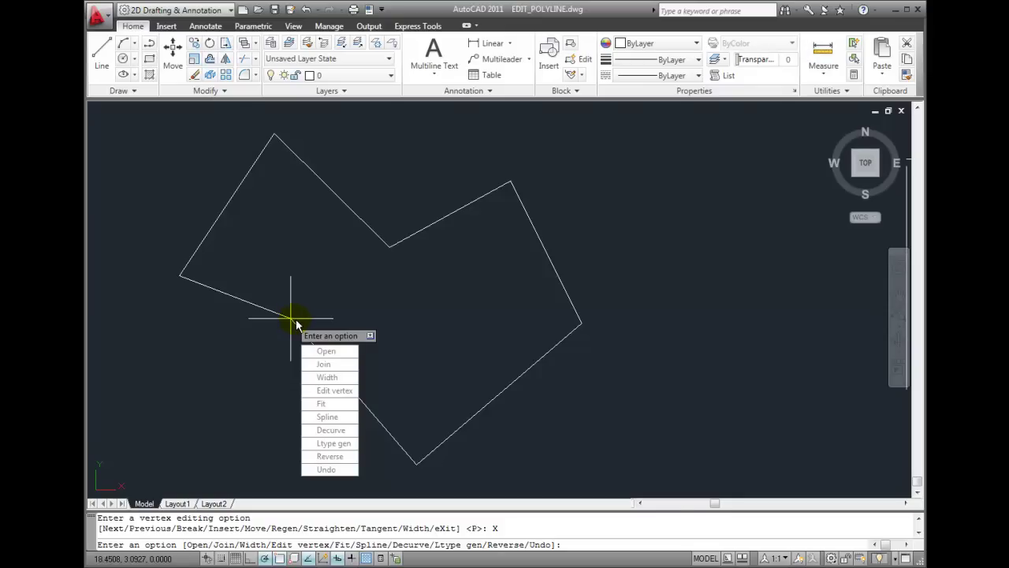
key("Down")
key("Down")
key("Down")
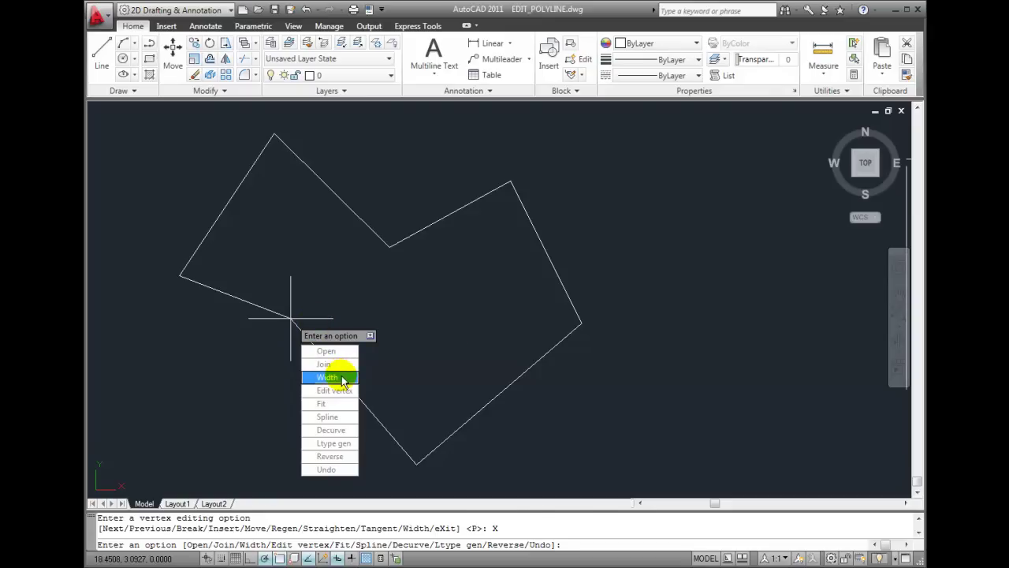
key("Return")
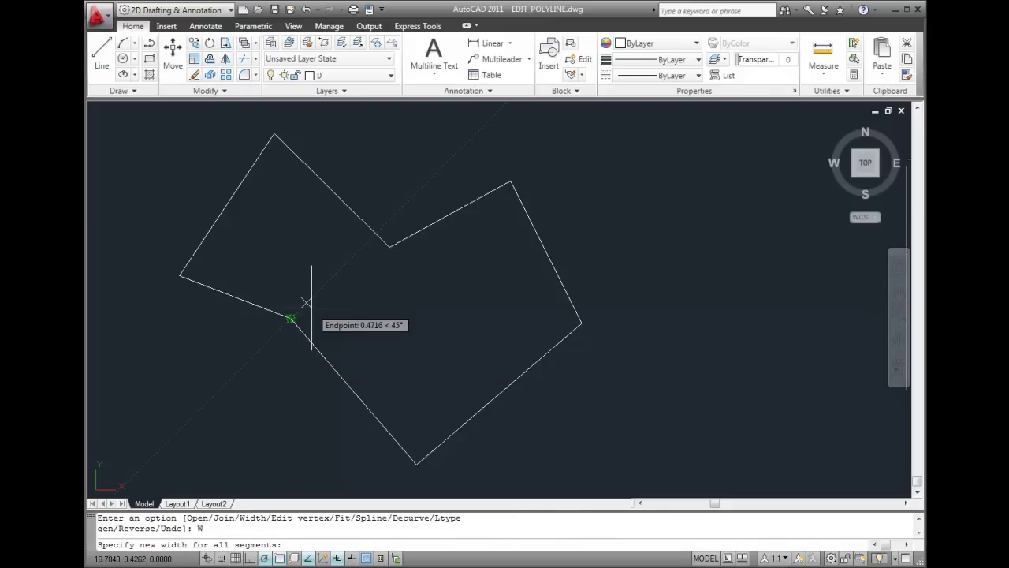
type(".05")
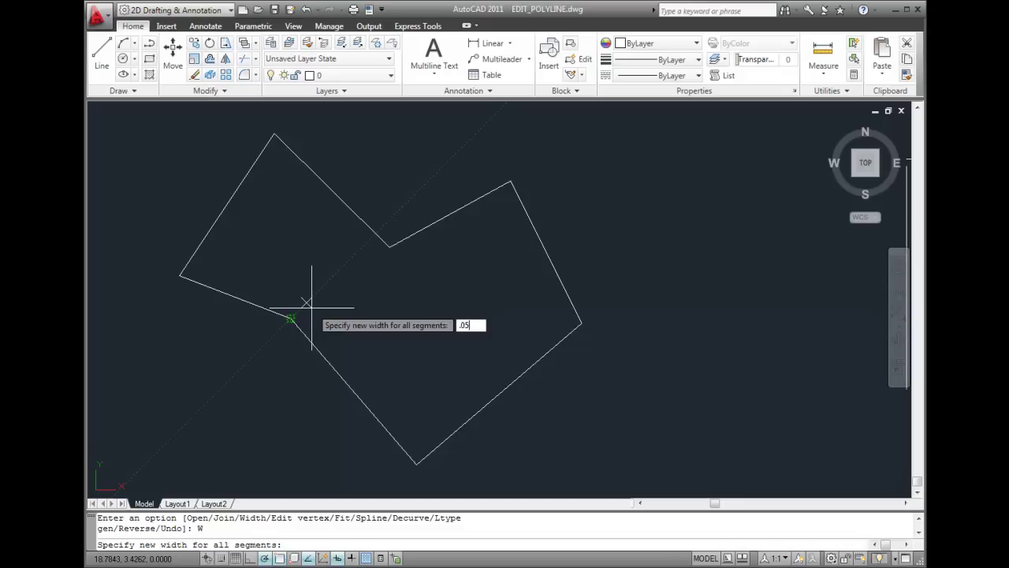
key("Return")
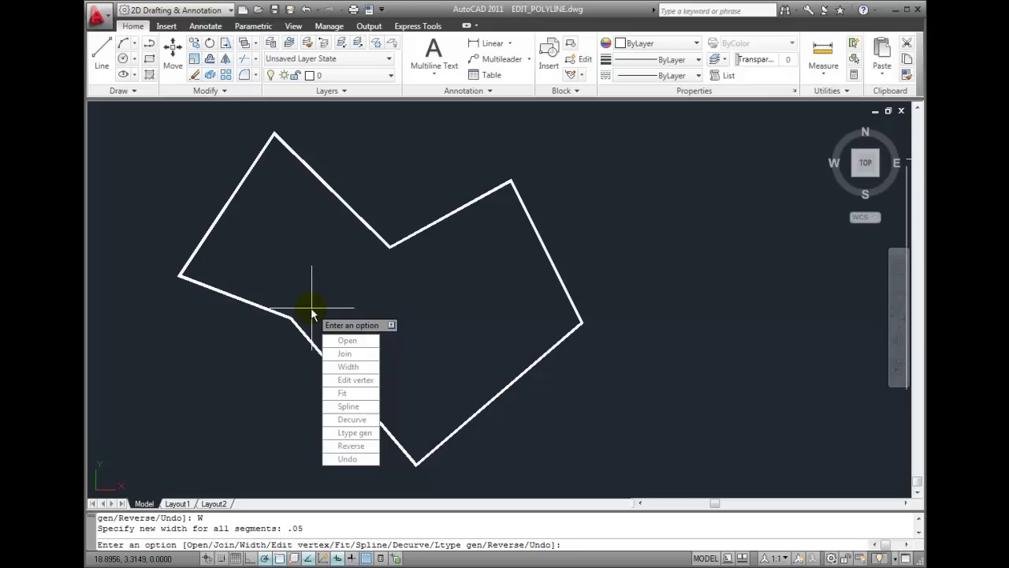
From the right corner vertex, taper the next segment from .75 start width to .05 end width.
left_click(359, 382)
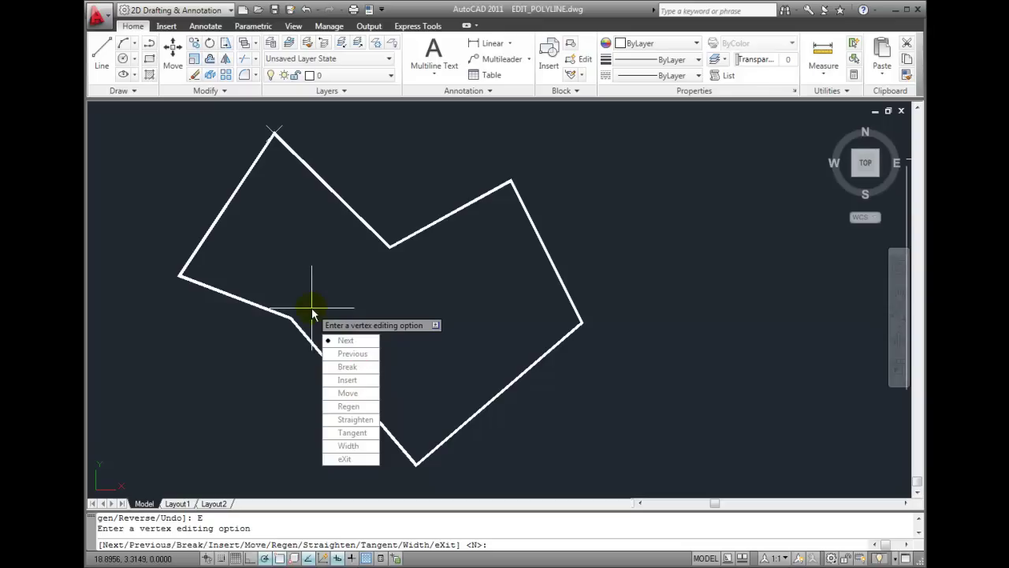
key("Return")
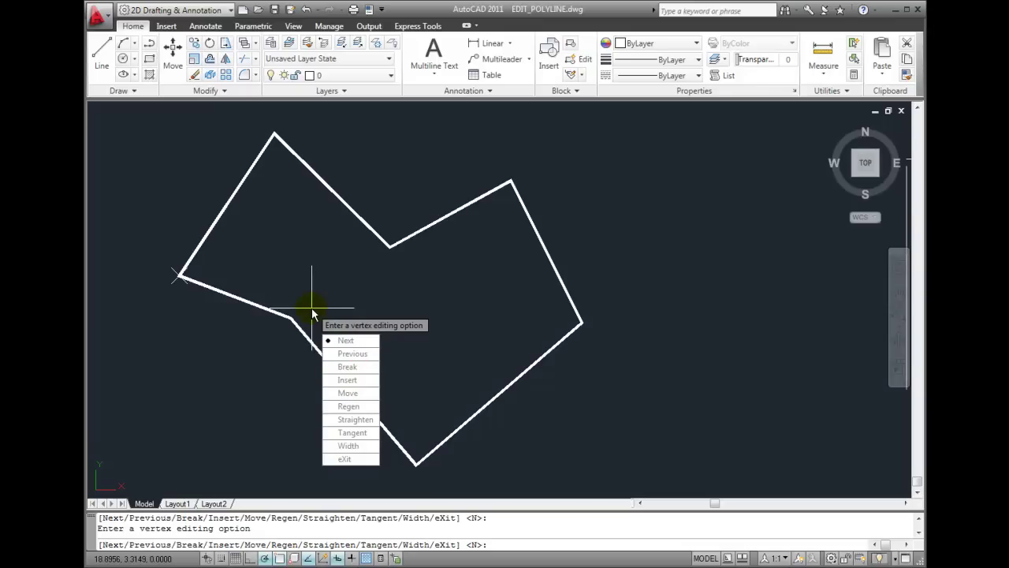
key("Return")
key("Return")
key("Return")
key("Return")
key("Return")
left_click(348, 447)
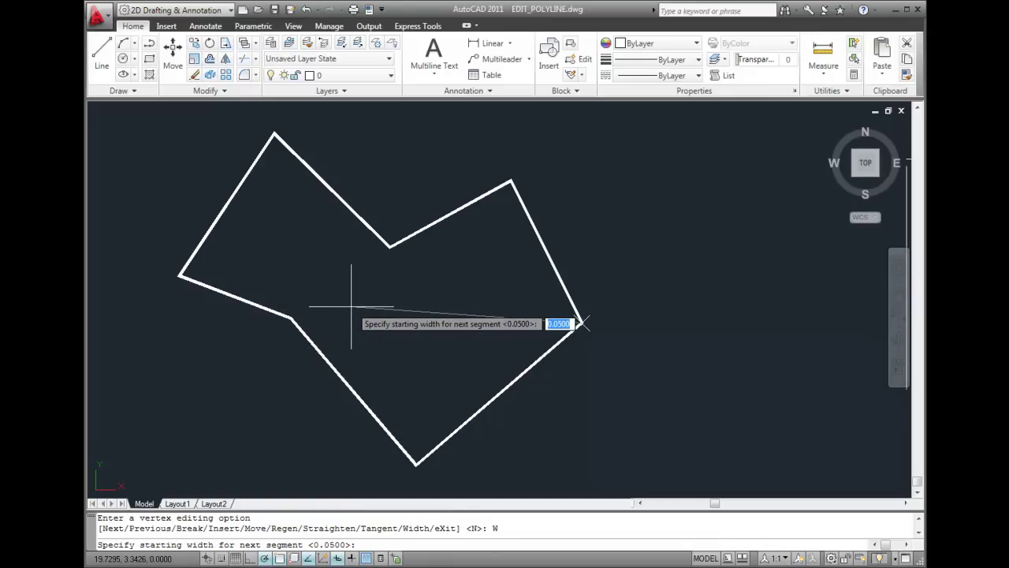
type(".75")
key("Return")
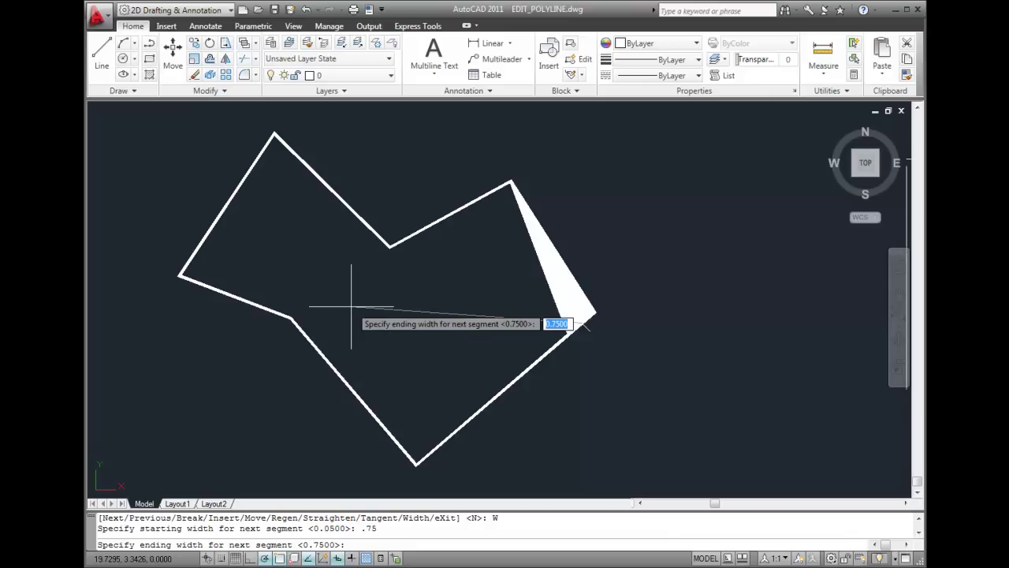
type(".05")
key("Return")
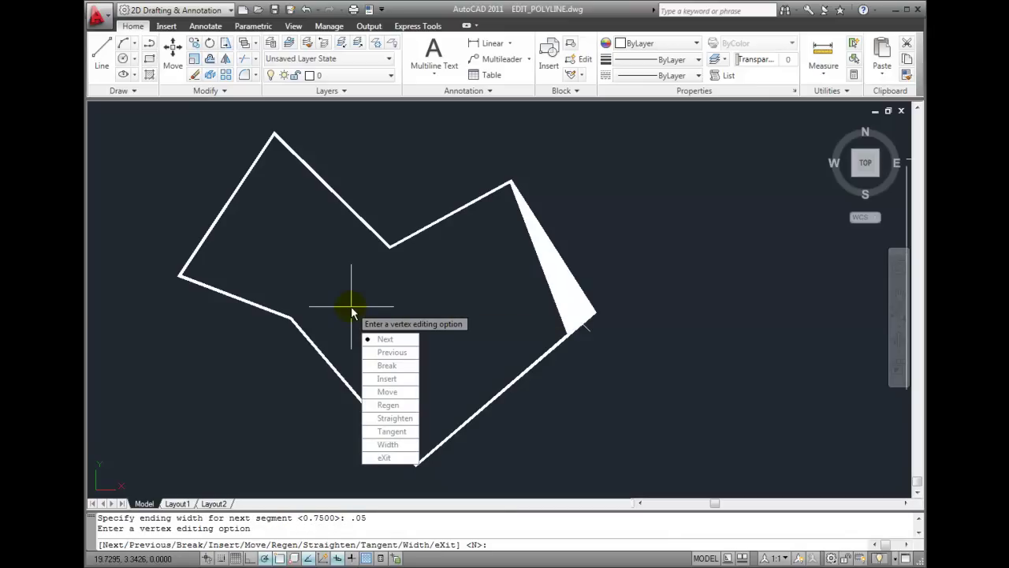
Advance to the notch vertex, widen its next segment uniformly to 0.5, and exit vertex editing.
key("Return")
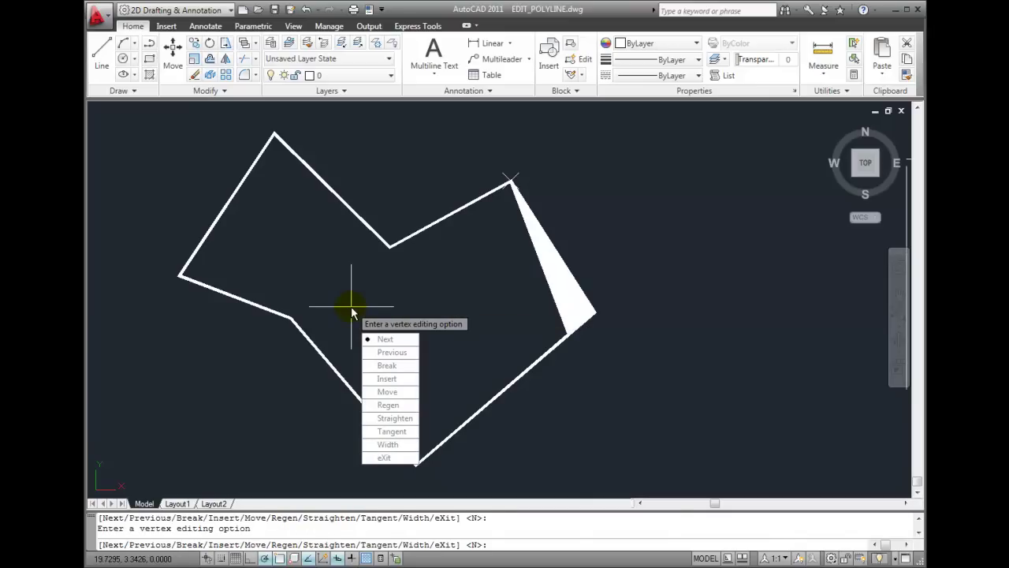
key("Return")
left_click(387, 444)
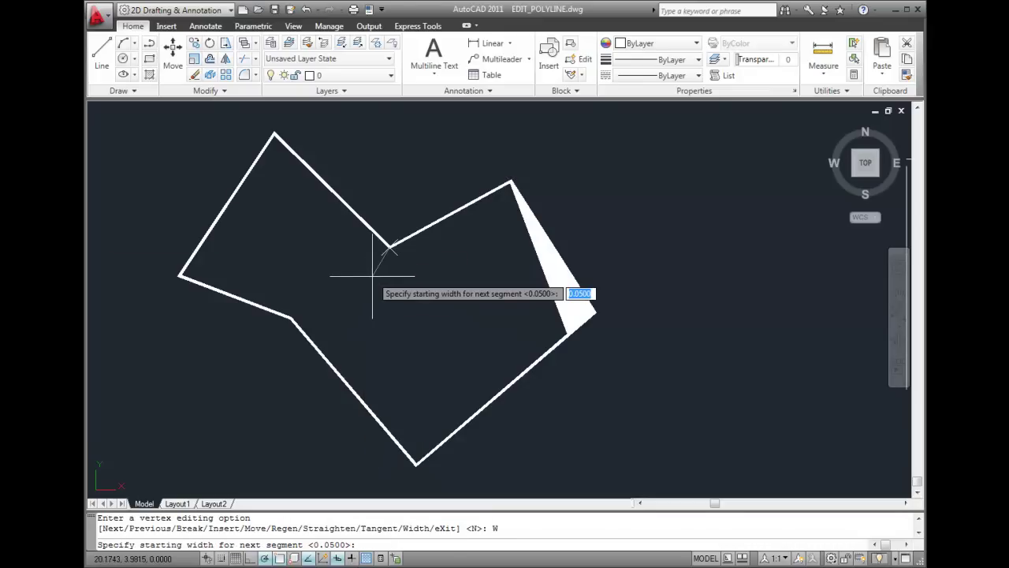
type(".5")
key("Return")
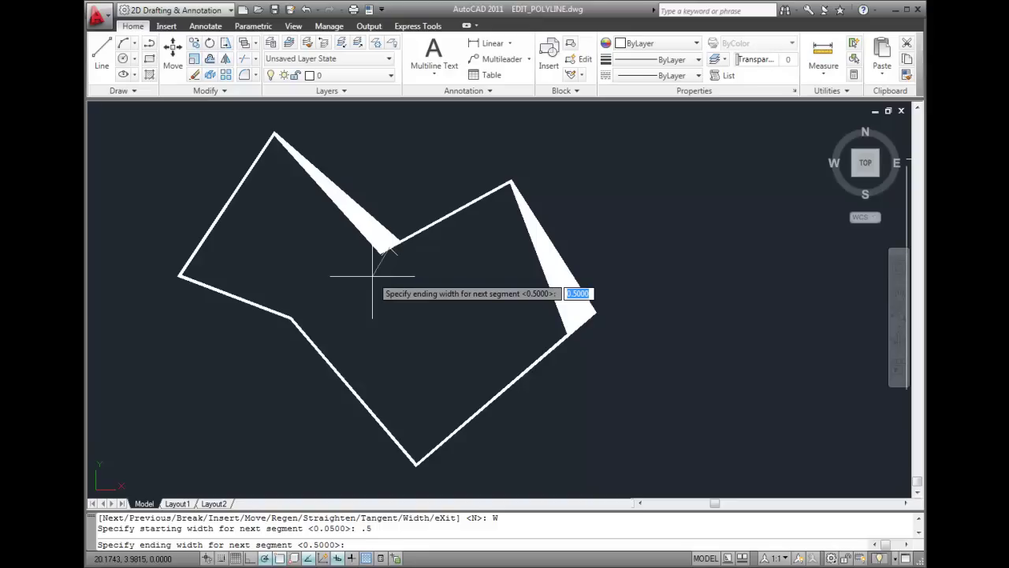
key("Return")
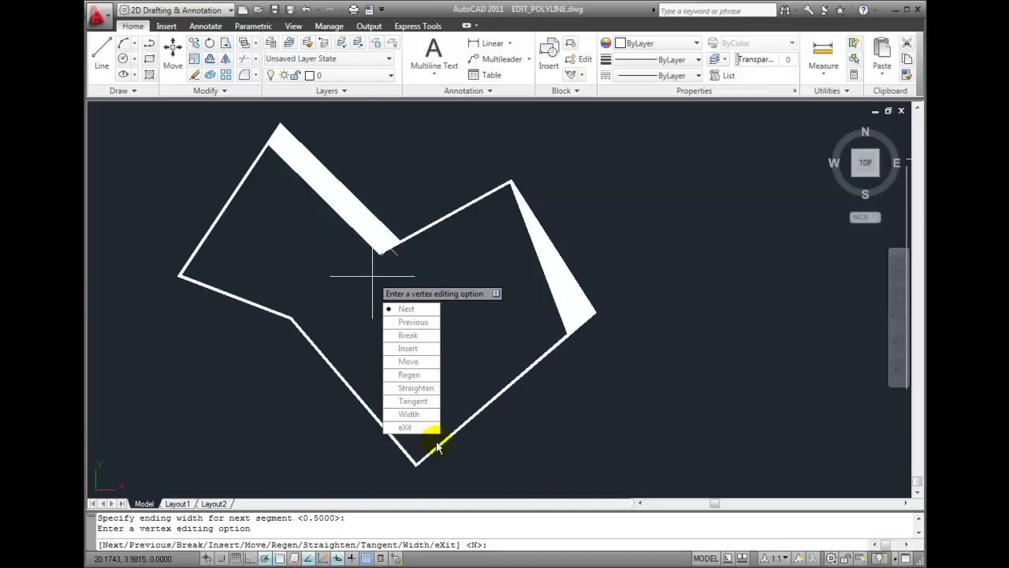
left_click(418, 427)
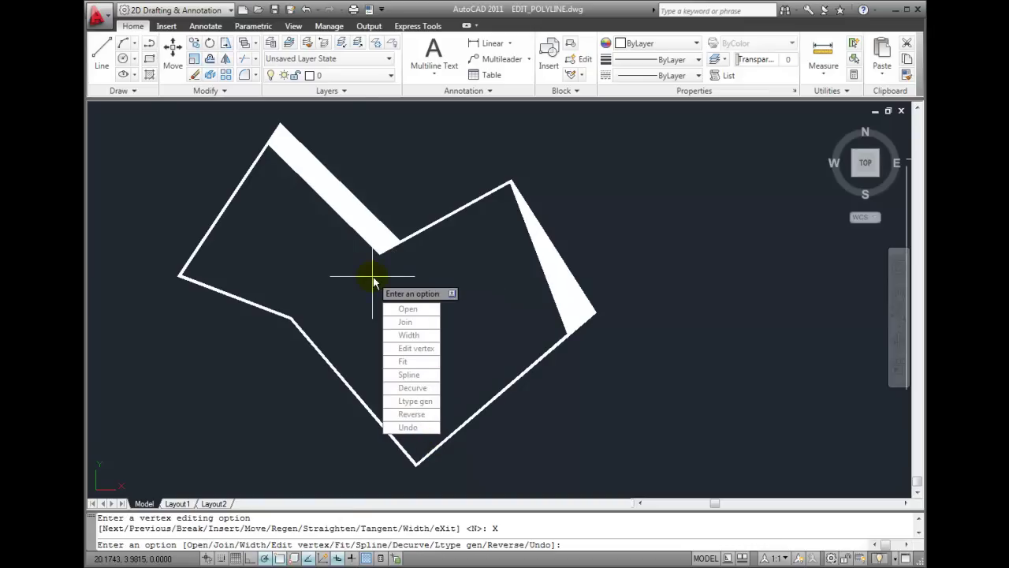
End PEDIT, keeping the notch, .05 width, tapered edge and 0.5-wide edge.
key("Return")
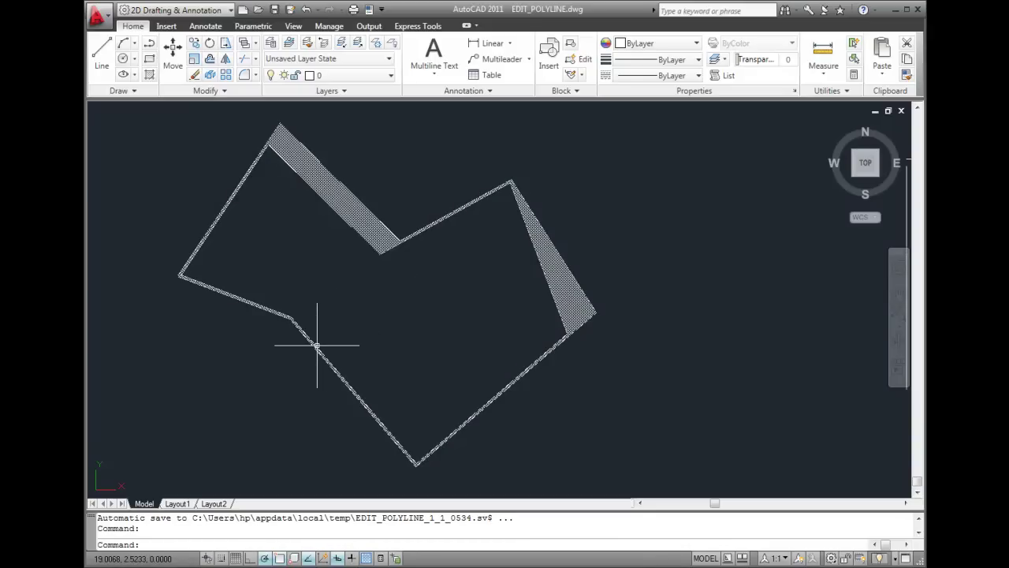
mouse_move(317, 344)
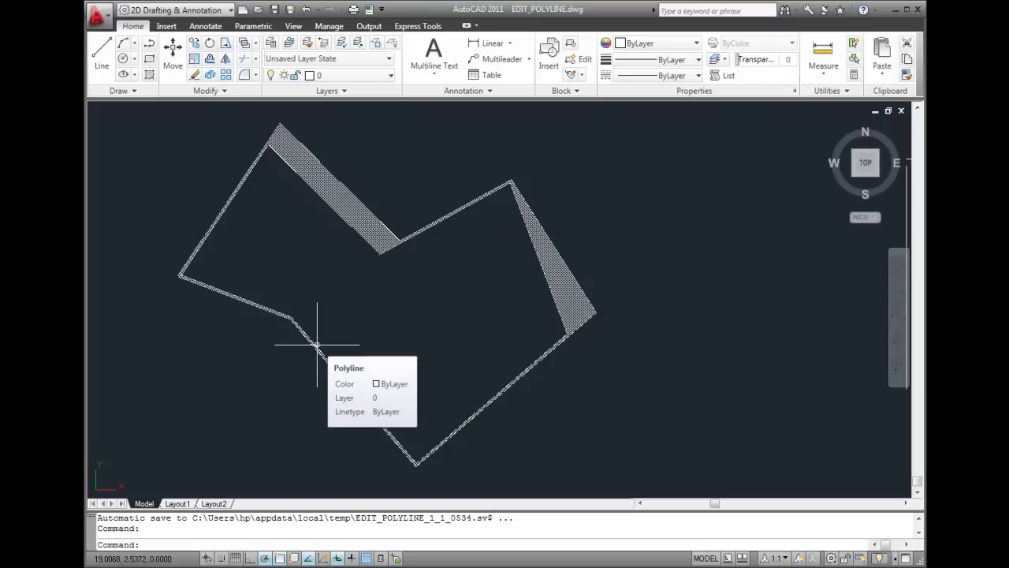